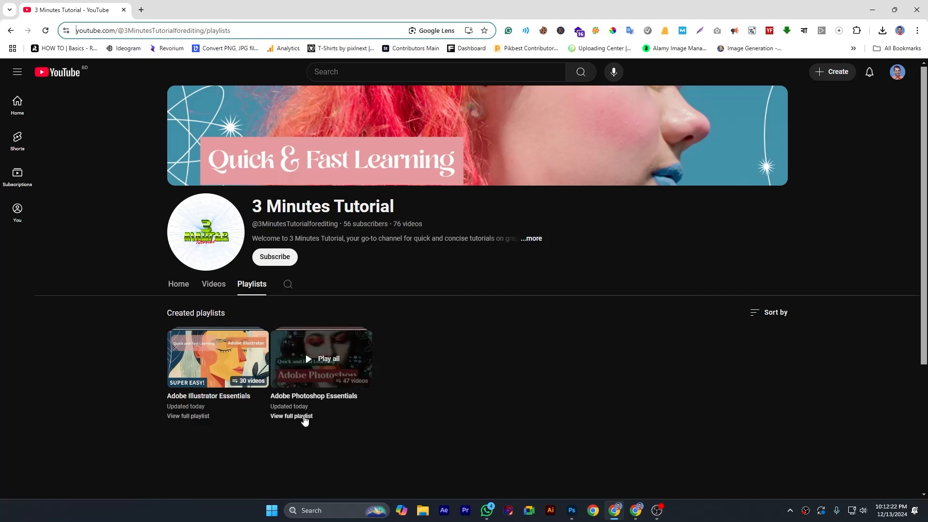
# Switch to Photoshop and paint a Curves adjustment under the eye on the portrait's right side with the Adjustment Brush
pyautogui.click(571, 511)
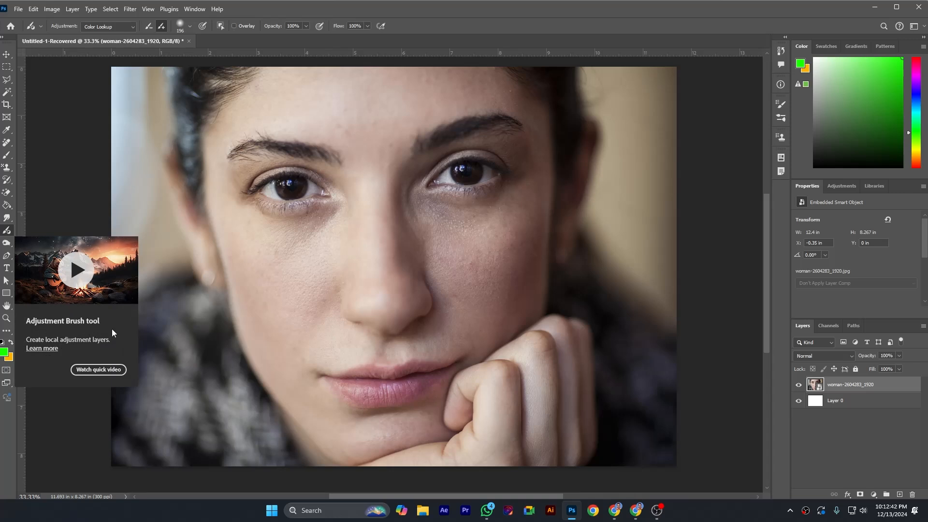
pyautogui.click(133, 28)
pyautogui.click(112, 37)
pyautogui.click(116, 27)
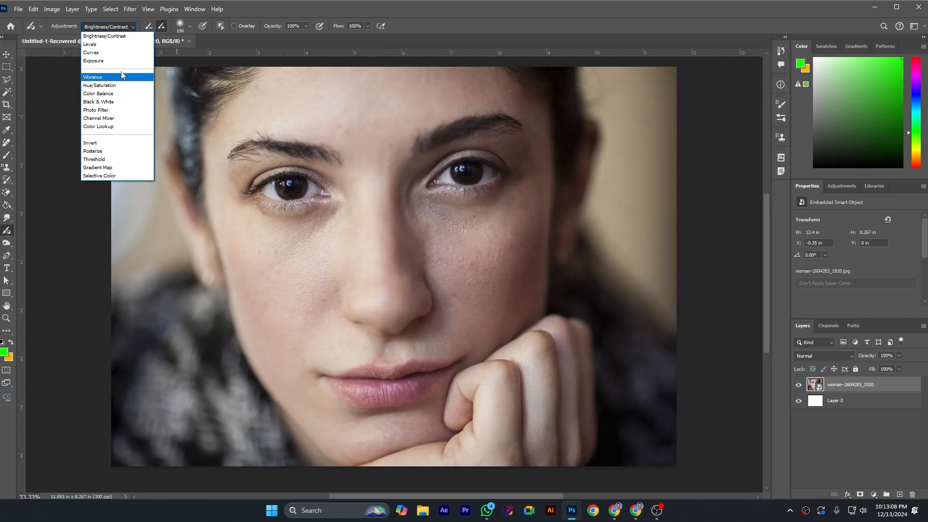
pyautogui.click(100, 54)
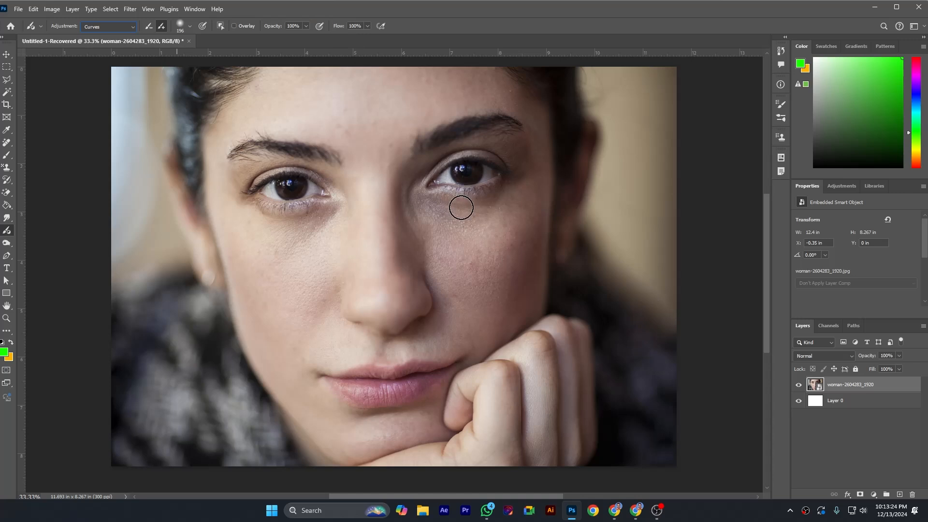
pyautogui.moveTo(429, 200)
pyautogui.mouseDown()
pyautogui.moveTo(467, 208)
pyautogui.moveTo(507, 190)
pyautogui.mouseUp()
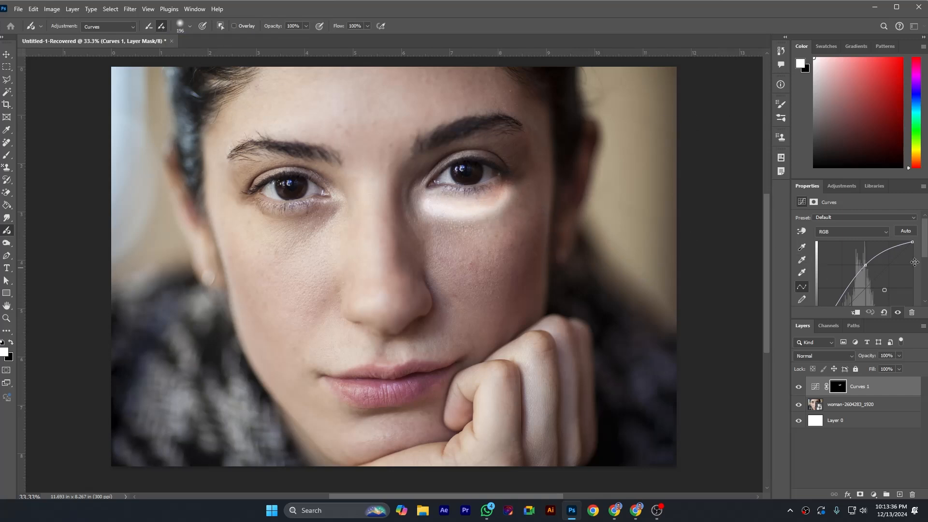
# Lower the RGB curve to slightly below the diagonal and subtract the painted Curves adjustment from the area under the eye
pyautogui.moveTo(866, 265); pyautogui.dragTo(879, 280)
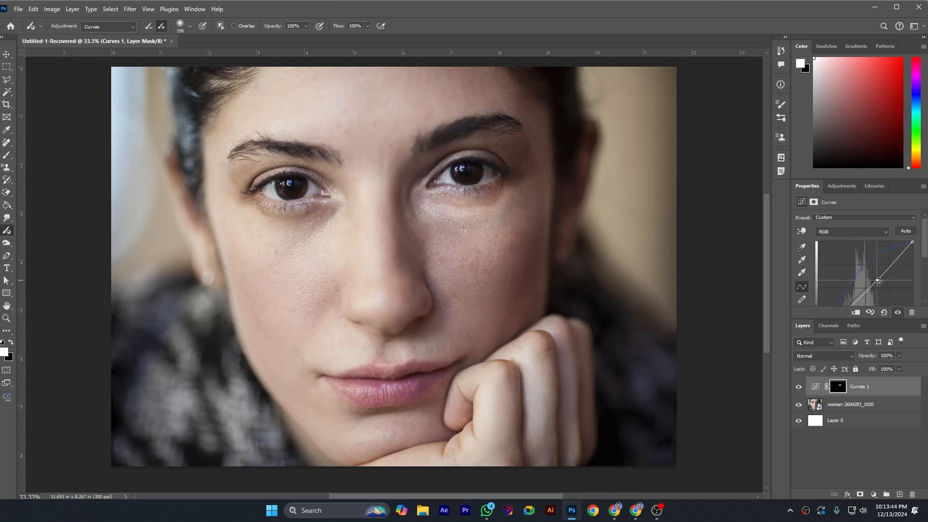
pyautogui.moveTo(878, 281); pyautogui.dragTo(884, 289)
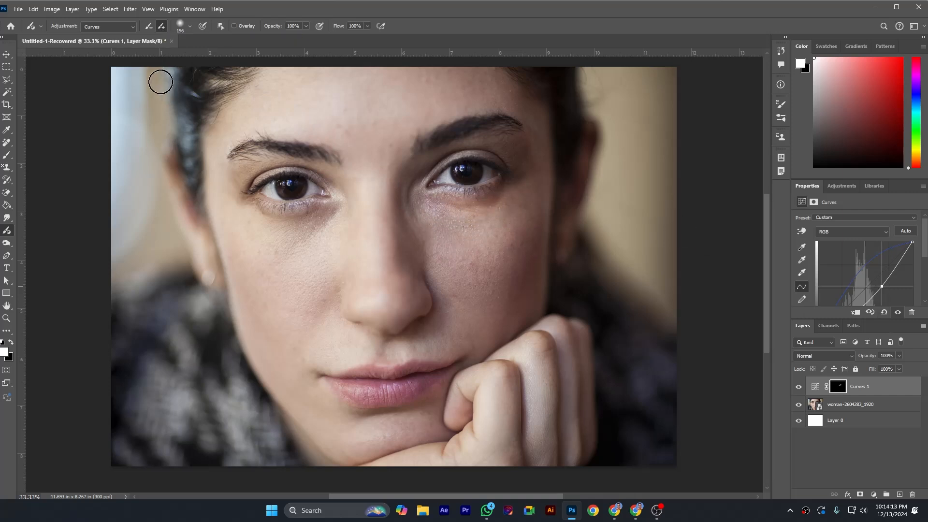
pyautogui.click(148, 27)
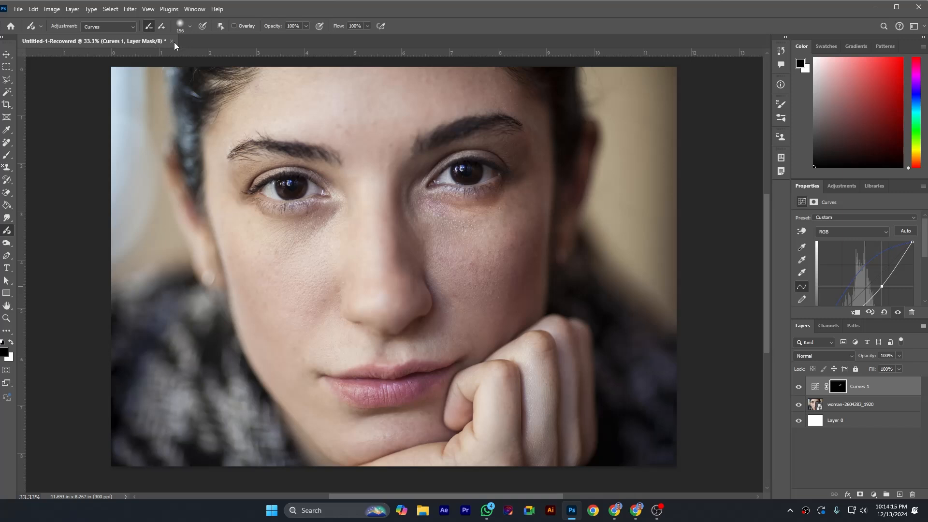
pyautogui.moveTo(487, 213)
pyautogui.mouseDown()
pyautogui.moveTo(479, 212)
pyautogui.moveTo(502, 205)
pyautogui.moveTo(437, 203)
pyautogui.moveTo(505, 190)
pyautogui.mouseUp()
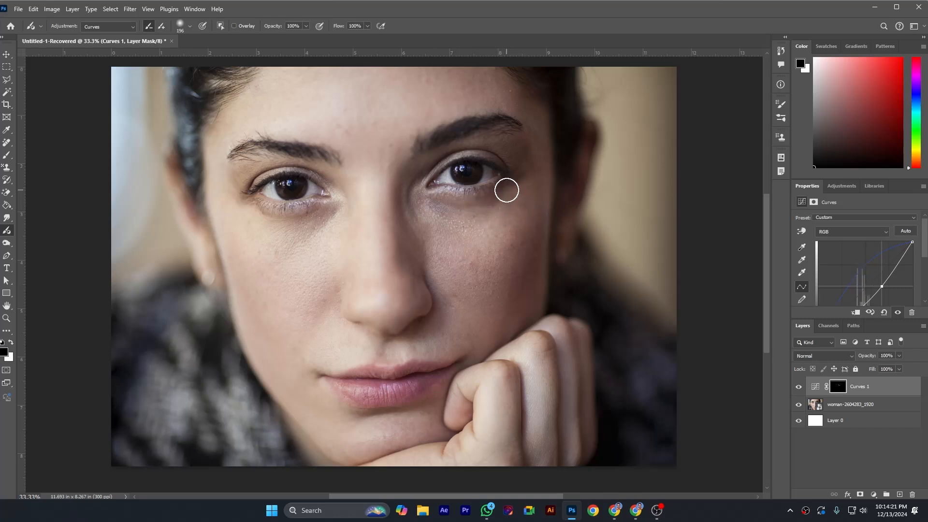
pyautogui.moveTo(504, 210)
pyautogui.mouseDown()
pyautogui.moveTo(426, 208)
pyautogui.moveTo(477, 215)
pyautogui.moveTo(500, 200)
pyautogui.moveTo(458, 209)
pyautogui.moveTo(508, 214)
pyautogui.moveTo(499, 202)
pyautogui.mouseUp()
pyautogui.moveTo(881, 287); pyautogui.dragTo(882, 284)
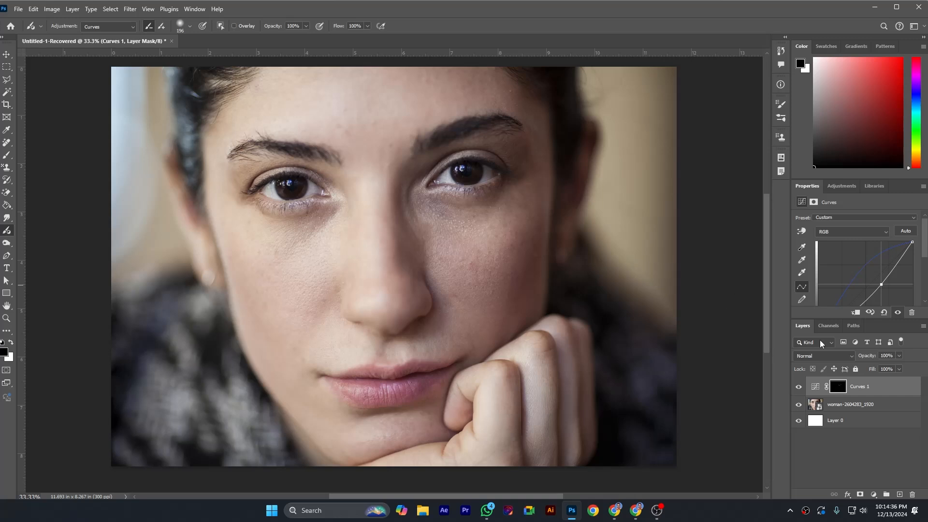
# Paint a Brightness/Contrast adjustment from the inner eye corner down along the right side of the nose, with the brush adding to the adjustment
pyautogui.click(121, 28)
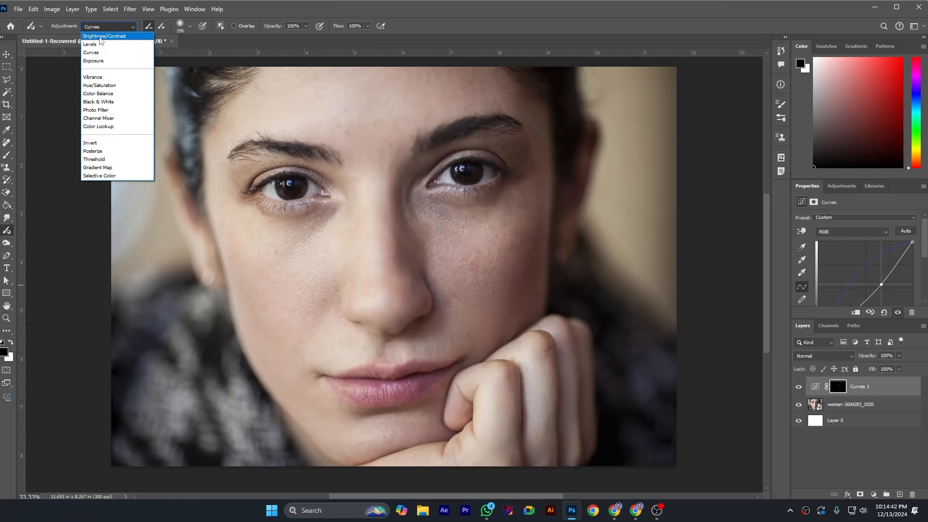
pyautogui.click(100, 36)
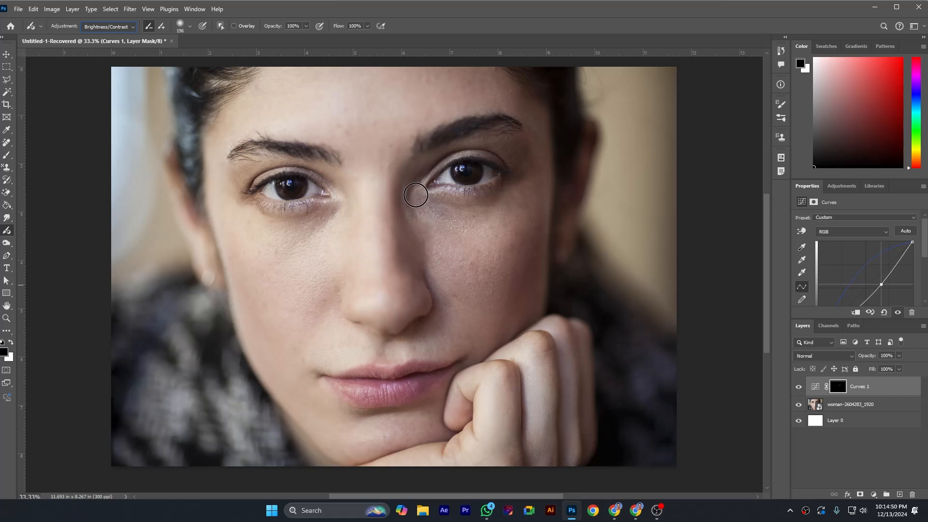
pyautogui.moveTo(416, 196); pyautogui.dragTo(438, 271)
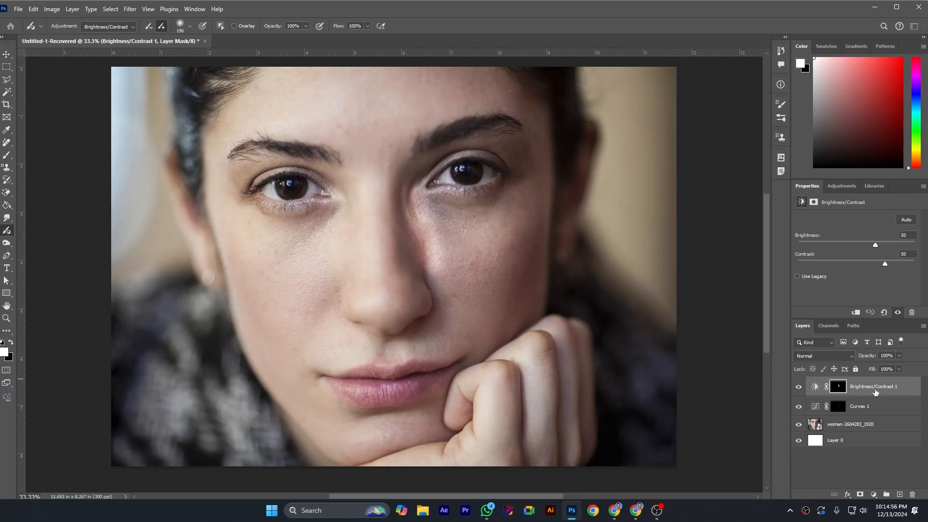
pyautogui.click(162, 28)
# Set the Brightness/Contrast layer's opacity to 42% and its blend mode to Soft Light
pyautogui.click(900, 355)
pyautogui.moveTo(901, 367); pyautogui.dragTo(874, 369)
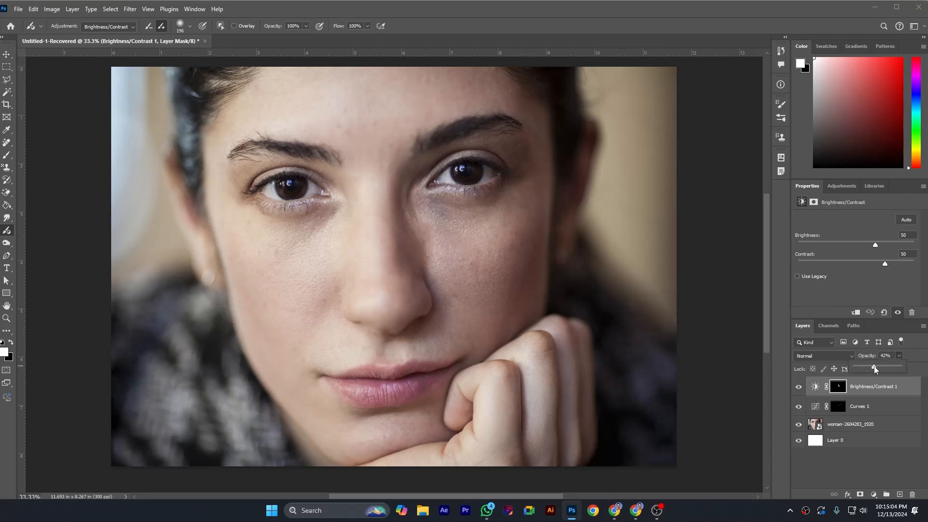
pyautogui.click(852, 356)
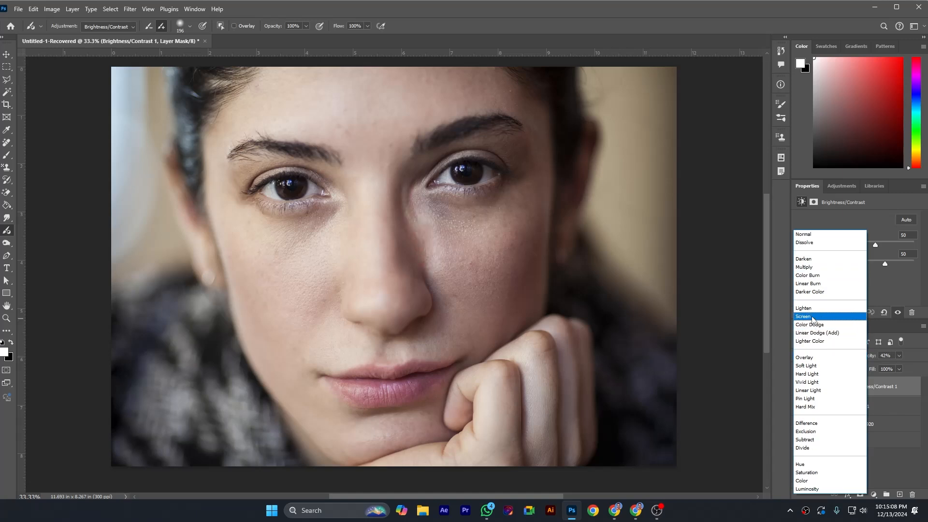
pyautogui.click(819, 369)
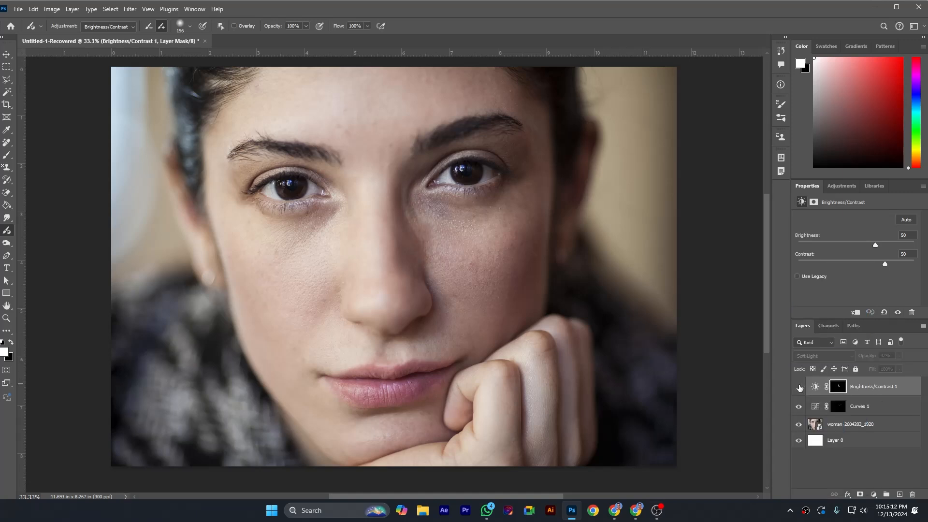
pyautogui.click(871, 389)
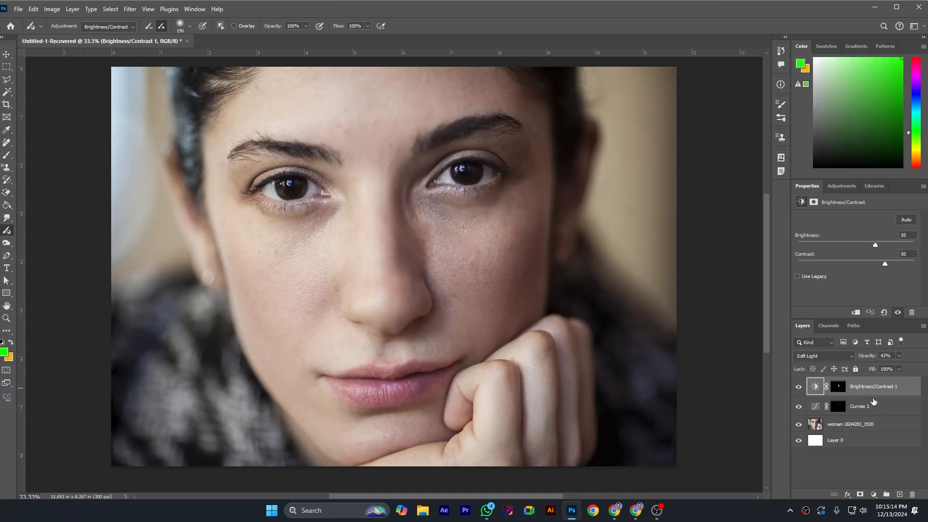
pyautogui.click(873, 494)
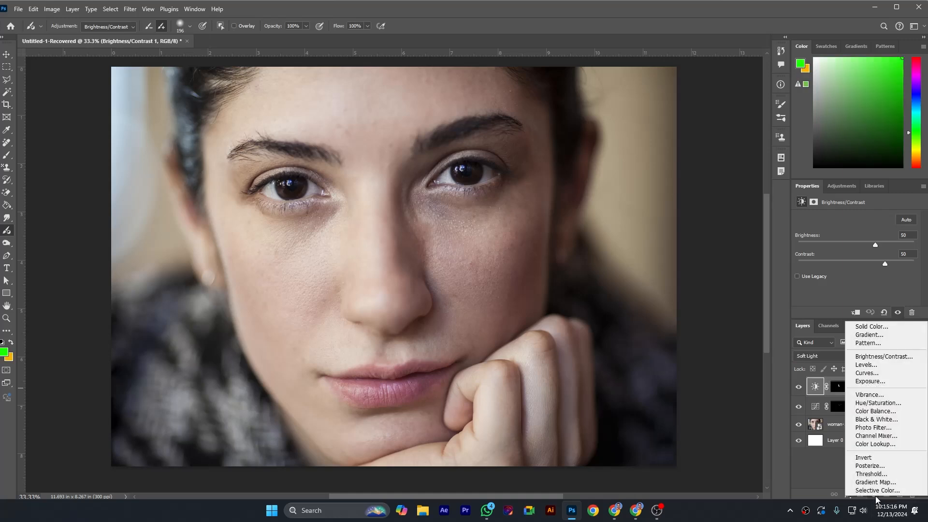
pyautogui.click(836, 470)
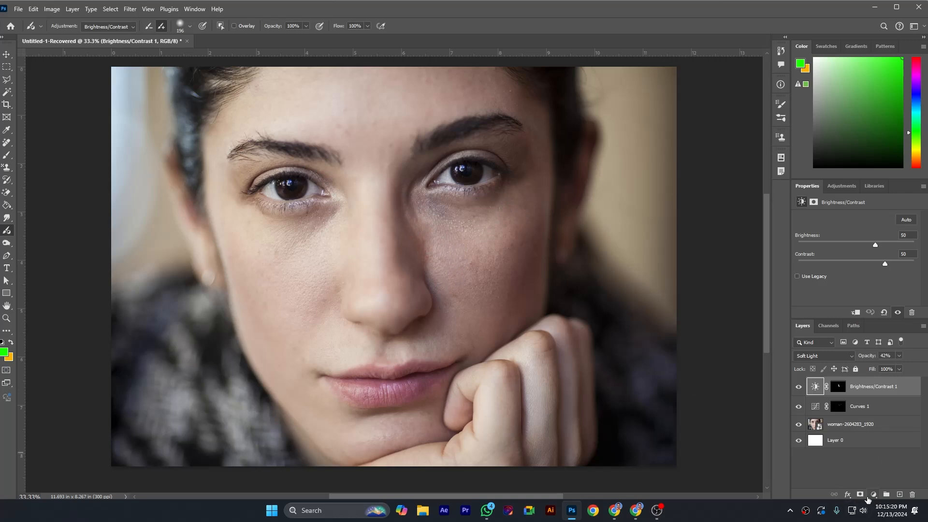
pyautogui.click(873, 494)
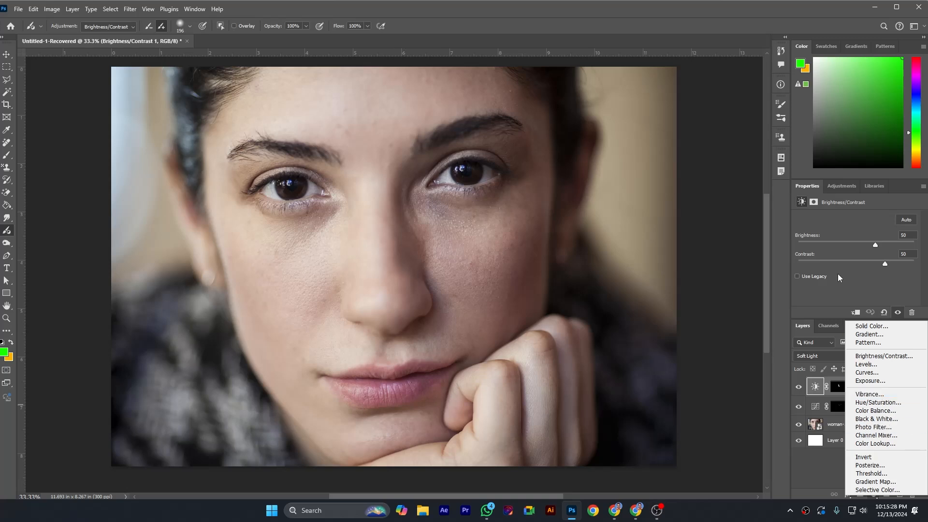
pyautogui.click(803, 297)
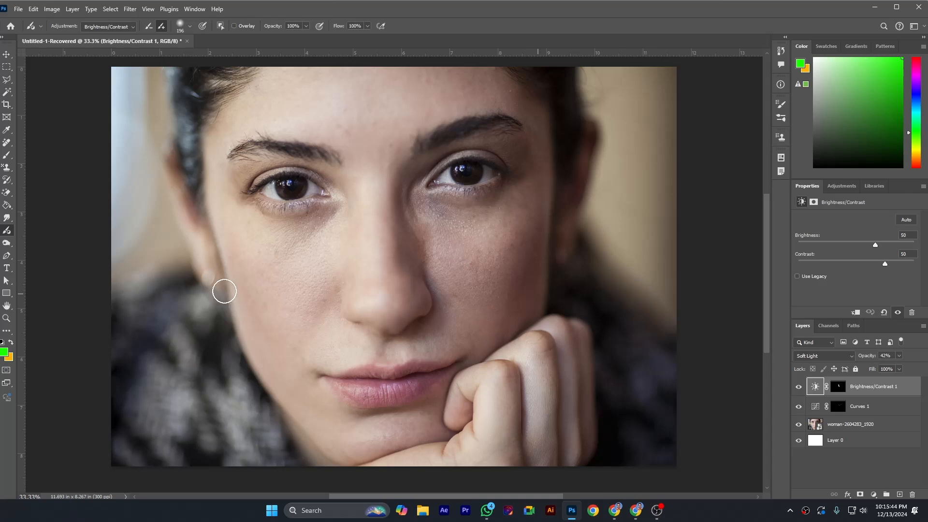
# Paint a Black & White adjustment onto the woman-2604283_1920 layer, covering the skin around both eyes
pyautogui.click(107, 27)
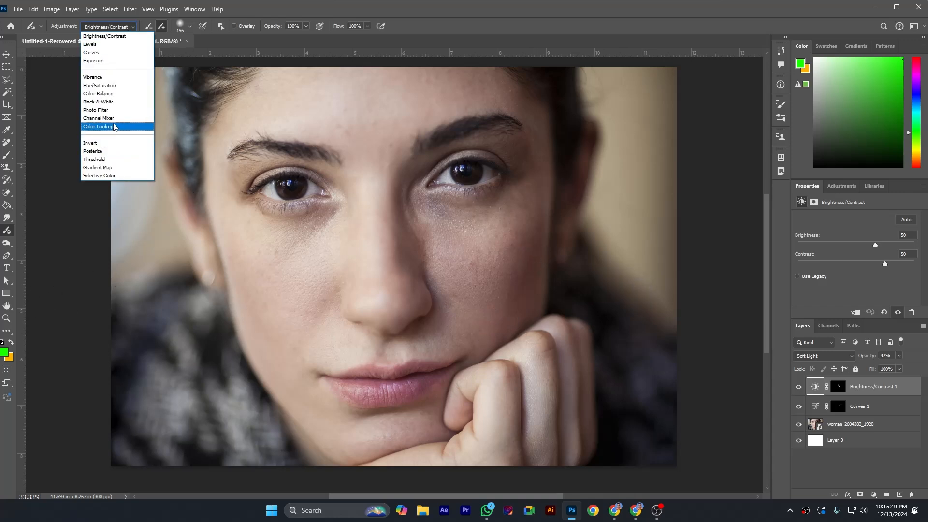
pyautogui.click(99, 102)
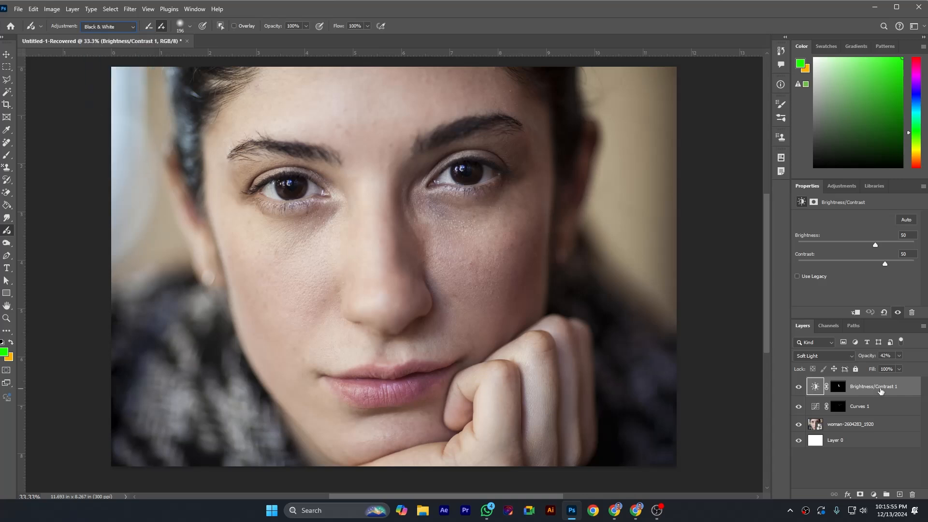
pyautogui.click(860, 424)
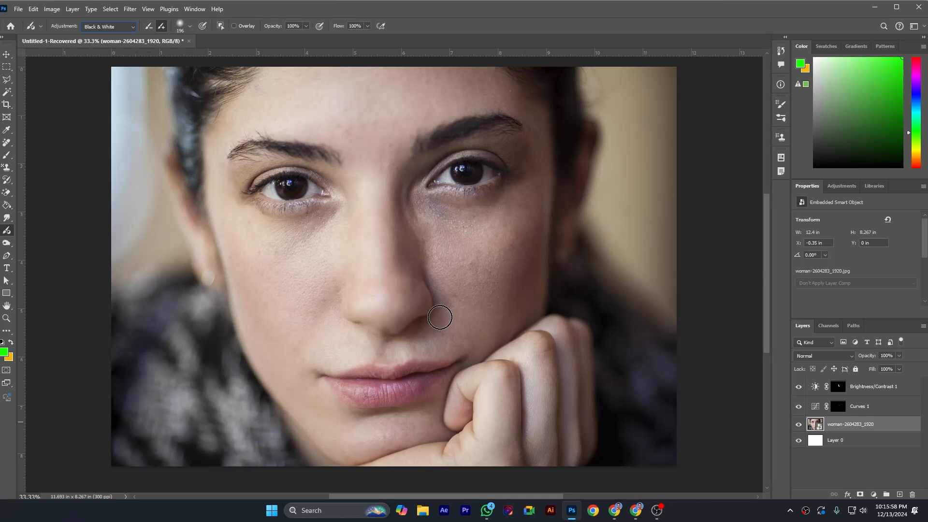
pyautogui.moveTo(426, 202)
pyautogui.mouseDown()
pyautogui.moveTo(482, 204)
pyautogui.moveTo(508, 190)
pyautogui.mouseUp()
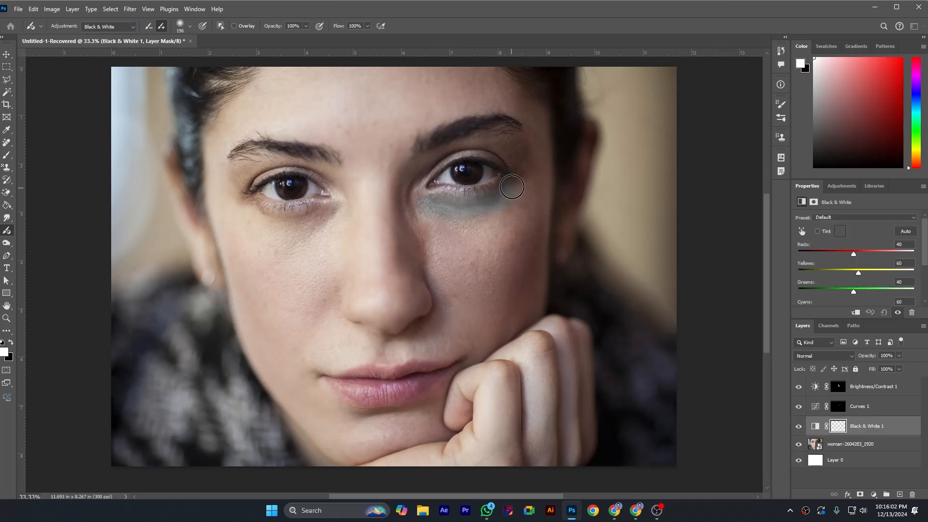
pyautogui.click(330, 213)
pyautogui.moveTo(330, 213)
pyautogui.mouseDown()
pyautogui.moveTo(283, 217)
pyautogui.moveTo(256, 206)
pyautogui.moveTo(315, 213)
pyautogui.mouseUp()
pyautogui.moveTo(433, 178)
pyautogui.mouseDown()
pyautogui.moveTo(491, 156)
pyautogui.moveTo(510, 162)
pyautogui.moveTo(499, 150)
pyautogui.moveTo(457, 150)
pyautogui.moveTo(420, 195)
pyautogui.moveTo(531, 181)
pyautogui.moveTo(508, 174)
pyautogui.mouseUp()
pyautogui.moveTo(270, 169)
pyautogui.mouseDown()
pyautogui.moveTo(245, 184)
pyautogui.moveTo(324, 176)
pyautogui.moveTo(237, 185)
pyautogui.moveTo(257, 207)
pyautogui.mouseUp()
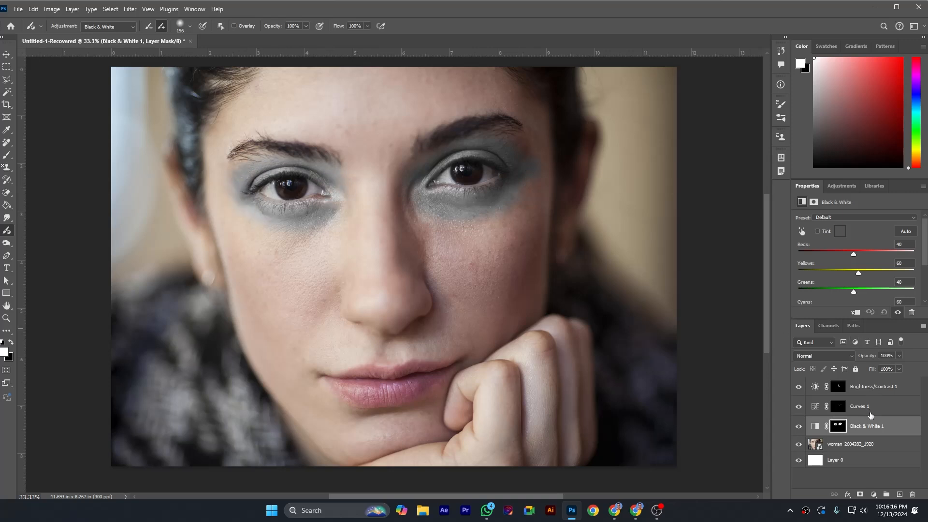
# Move the Black & White adjustment layer to the top of the layer stack and set its Reds to 6
pyautogui.moveTo(868, 427); pyautogui.dragTo(874, 388)
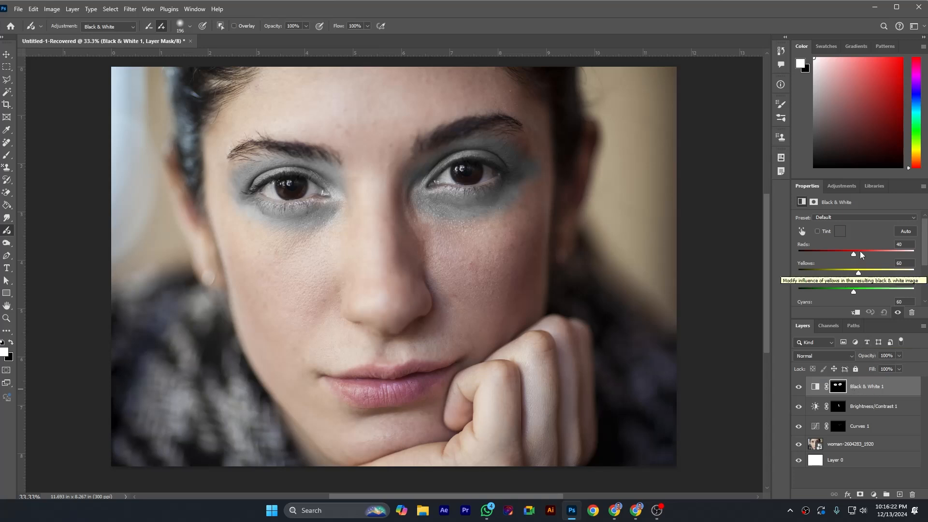
pyautogui.moveTo(854, 256); pyautogui.dragTo(846, 255)
pyautogui.click(132, 27)
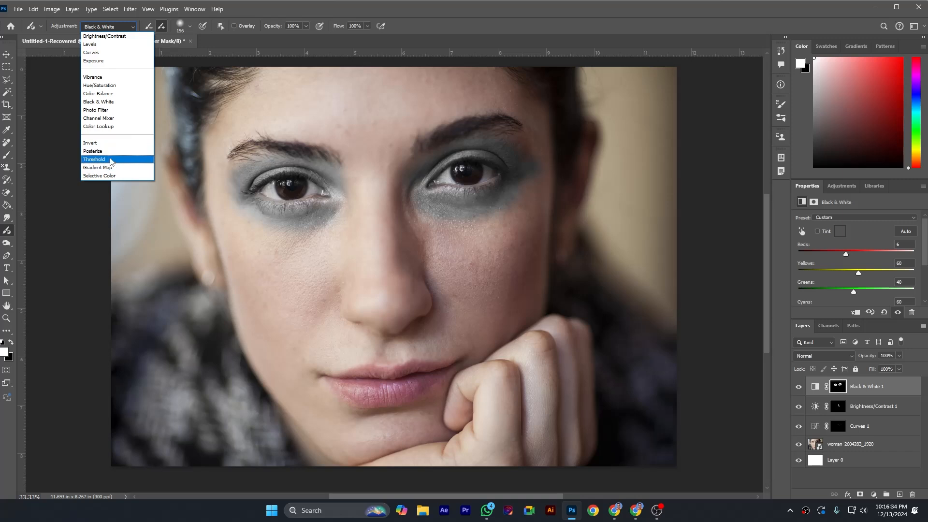
pyautogui.click(107, 142)
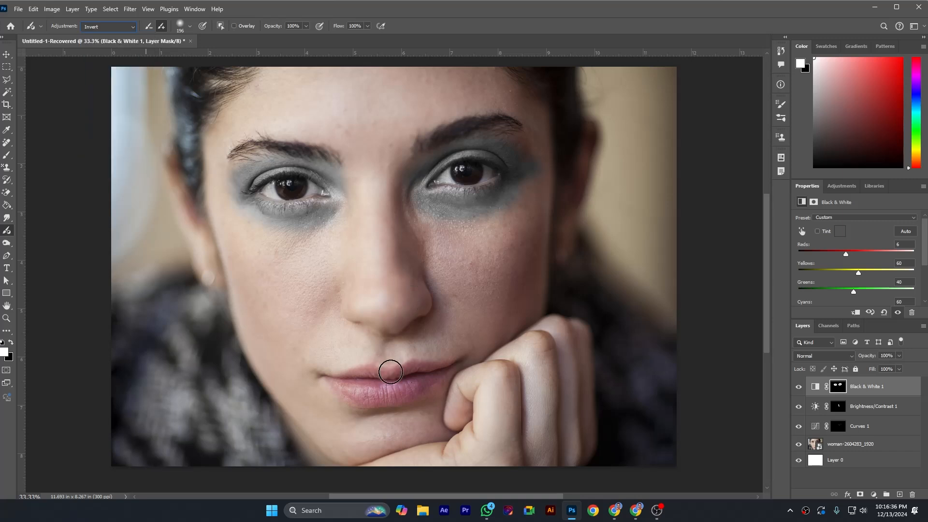
pyautogui.moveTo(388, 391); pyautogui.dragTo(331, 383)
pyautogui.hotkey('ctrl', 'z')
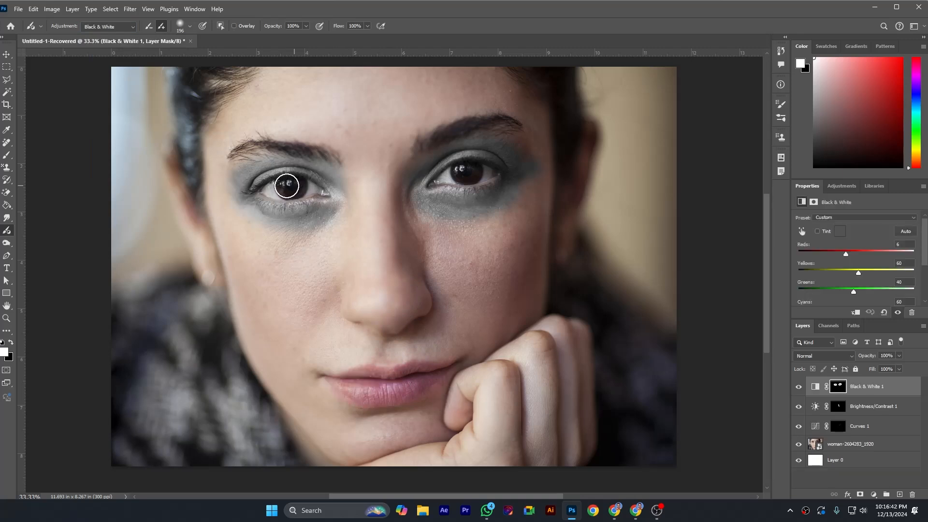
# Paint an Invert adjustment over both irises above the Black & White layer and set its blend mode to Color Burn
pyautogui.click(877, 389)
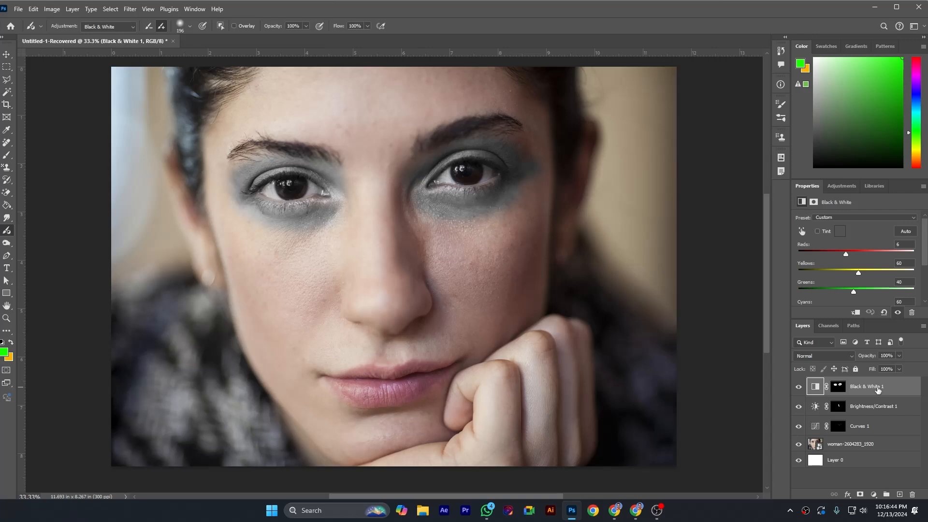
pyautogui.click(124, 31)
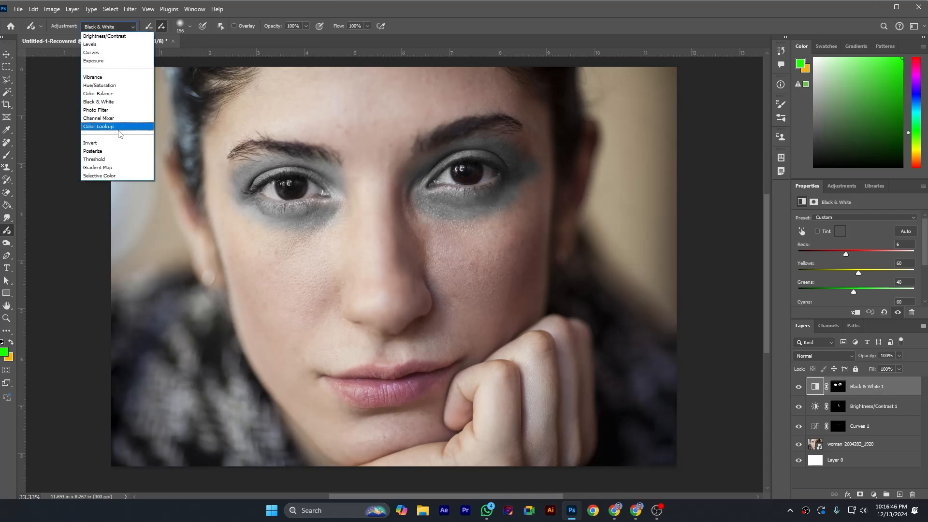
pyautogui.click(94, 145)
pyautogui.moveTo(297, 184); pyautogui.dragTo(285, 187)
pyautogui.moveTo(464, 172); pyautogui.dragTo(471, 168)
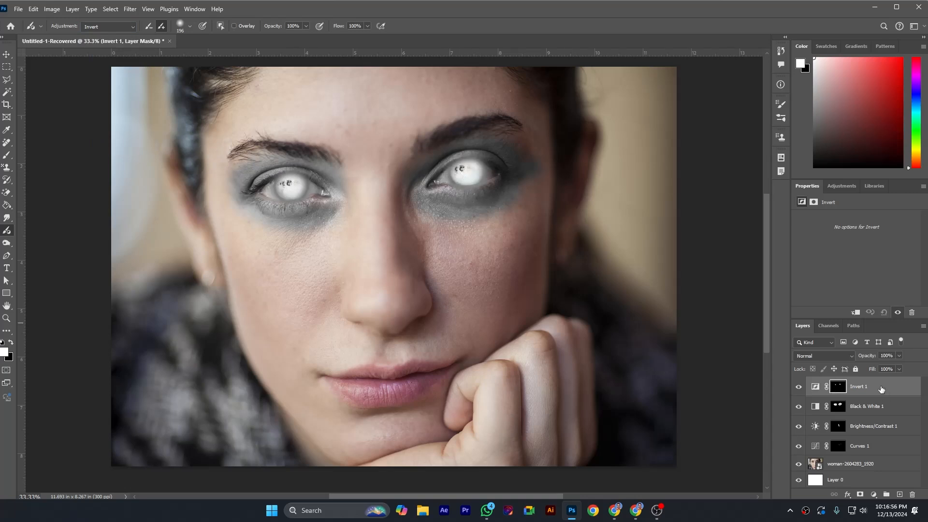
pyautogui.click(826, 356)
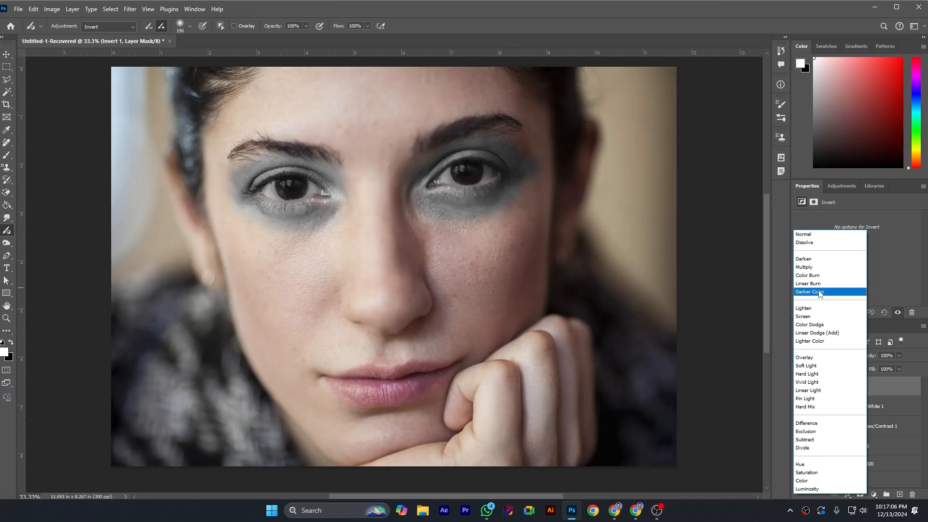
pyautogui.click(816, 276)
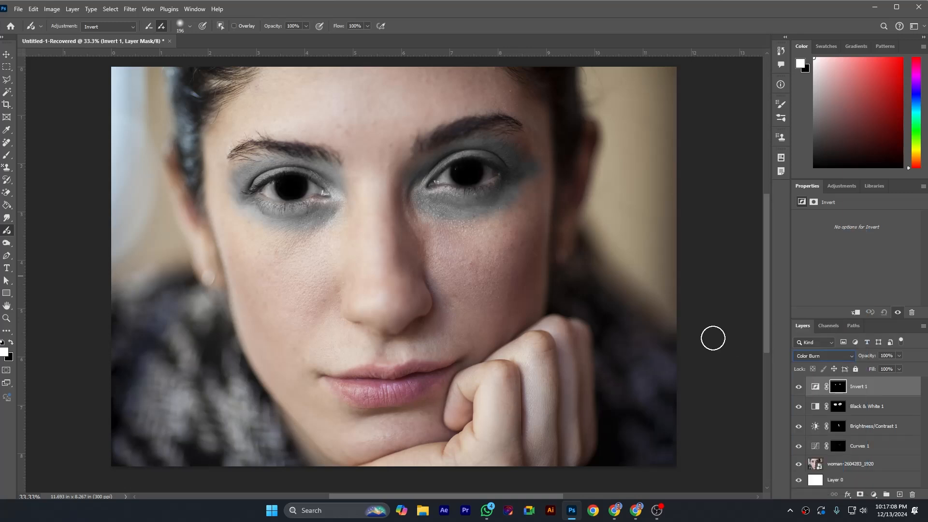
# Paint a Photo Filter adjustment over the woman's upper and lower lips, above the Invert layer
pyautogui.click(111, 27)
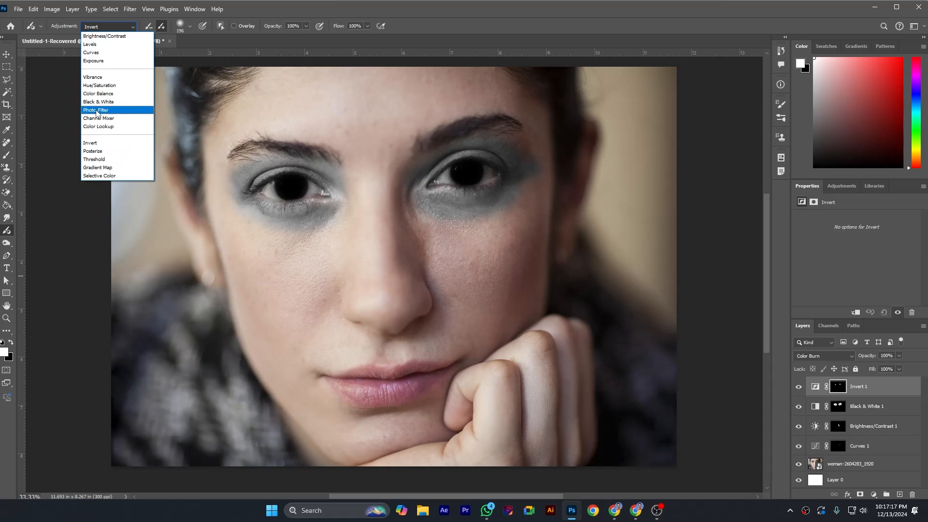
pyautogui.click(98, 110)
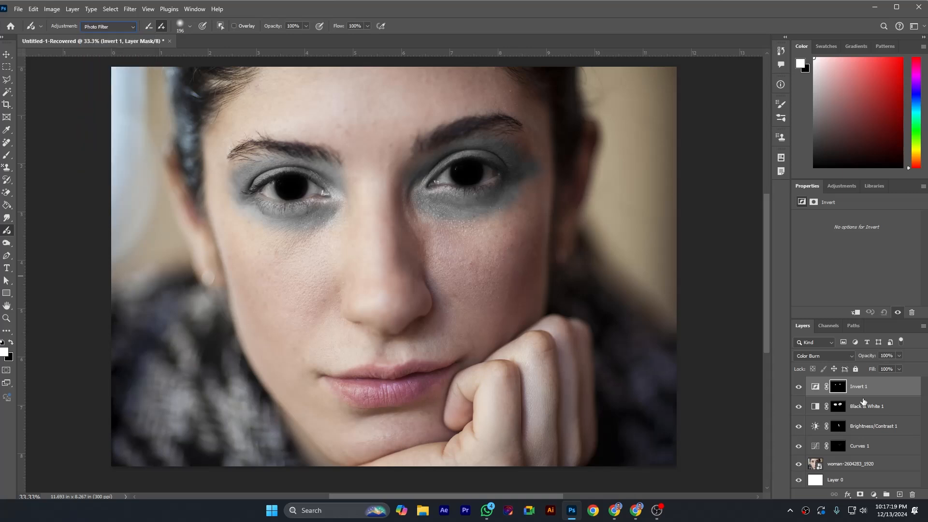
pyautogui.moveTo(419, 383)
pyautogui.mouseDown()
pyautogui.moveTo(340, 386)
pyautogui.moveTo(389, 394)
pyautogui.moveTo(441, 371)
pyautogui.mouseUp()
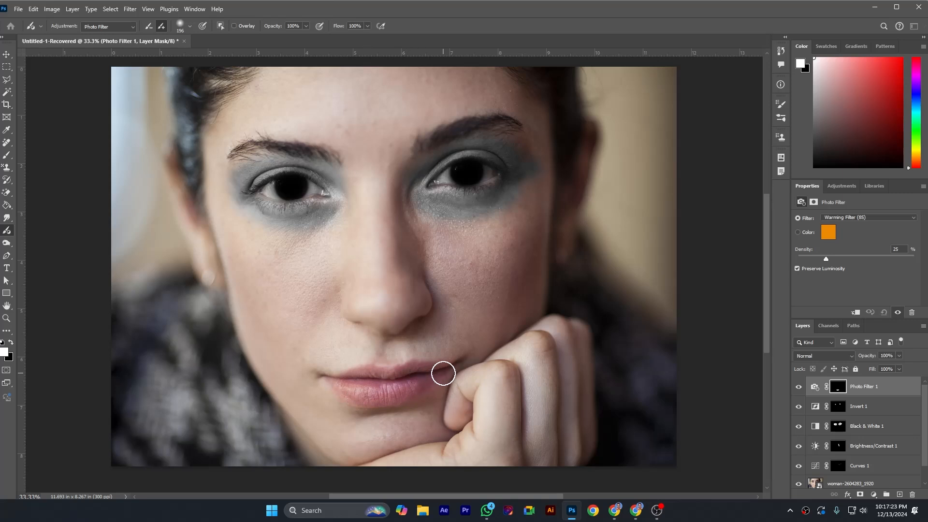
pyautogui.moveTo(366, 378)
pyautogui.mouseDown()
pyautogui.moveTo(328, 383)
pyautogui.moveTo(368, 392)
pyautogui.moveTo(446, 376)
pyautogui.moveTo(324, 379)
pyautogui.moveTo(395, 387)
pyautogui.moveTo(437, 374)
pyautogui.mouseUp()
# Look through the Photo Filter presets, keep Warming Filter (85), and compare the lips with the Photo Filter layer hidden and shown
pyautogui.click(882, 217)
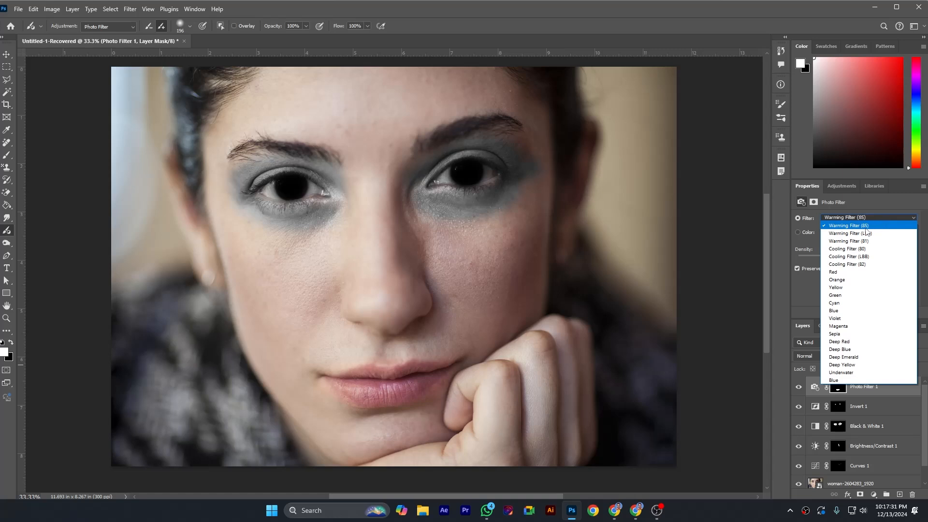
pyautogui.click(863, 242)
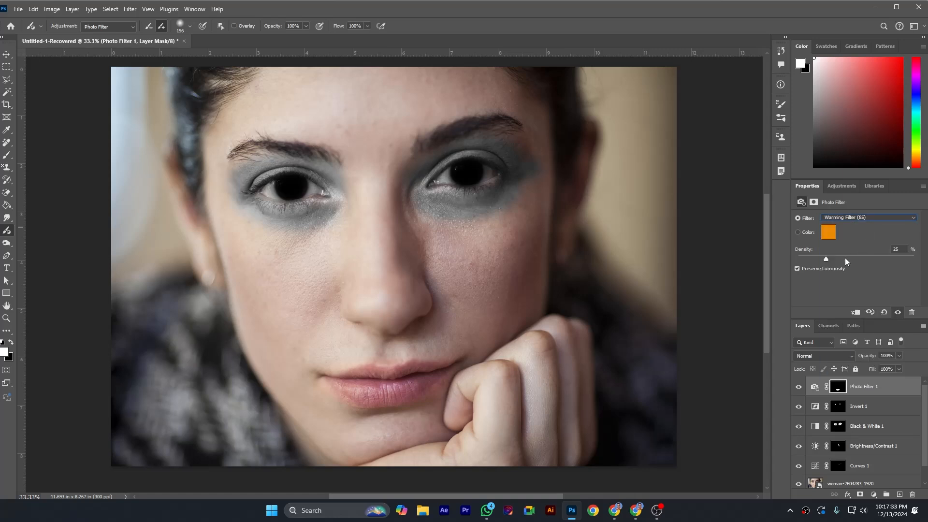
pyautogui.click(798, 388)
pyautogui.click(798, 388)
# Turn on the mask overlay and extend the Photo Filter painting to both corners of the mouth
pyautogui.click(234, 26)
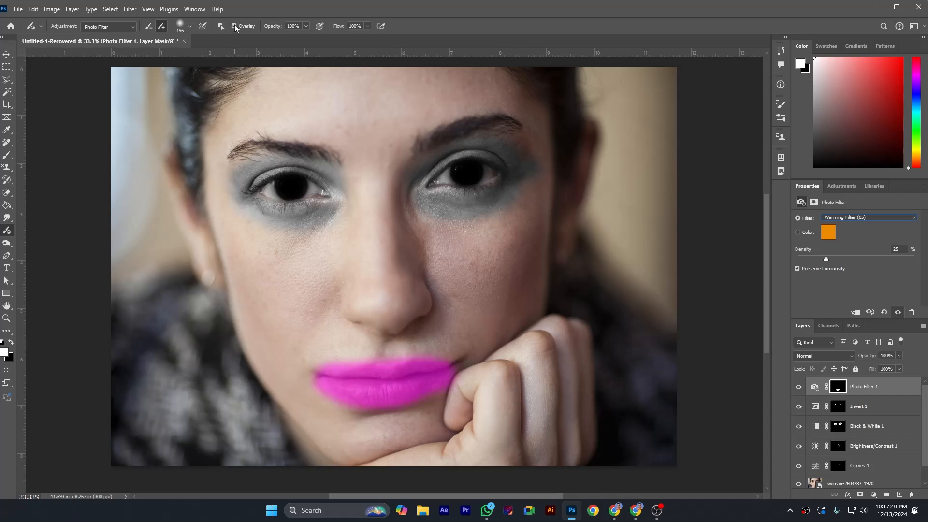
pyautogui.moveTo(459, 375); pyautogui.dragTo(447, 368)
pyautogui.click(315, 383)
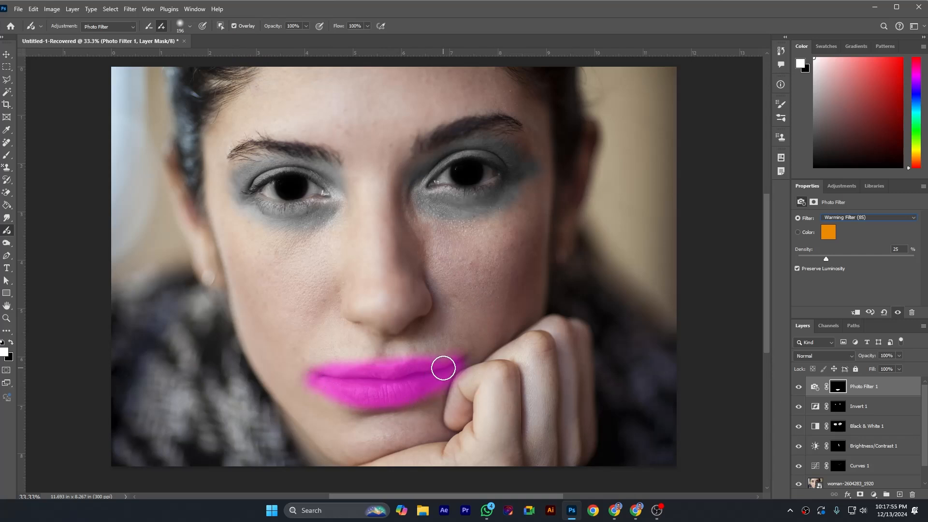
# Subtract the Photo Filter spill around the edges of the lips, and paint the adjustment back onto the lower lip
pyautogui.click(148, 25)
pyautogui.moveTo(460, 344)
pyautogui.mouseDown()
pyautogui.moveTo(315, 365)
pyautogui.moveTo(298, 380)
pyautogui.moveTo(317, 397)
pyautogui.moveTo(379, 413)
pyautogui.moveTo(410, 412)
pyautogui.moveTo(463, 387)
pyautogui.mouseUp()
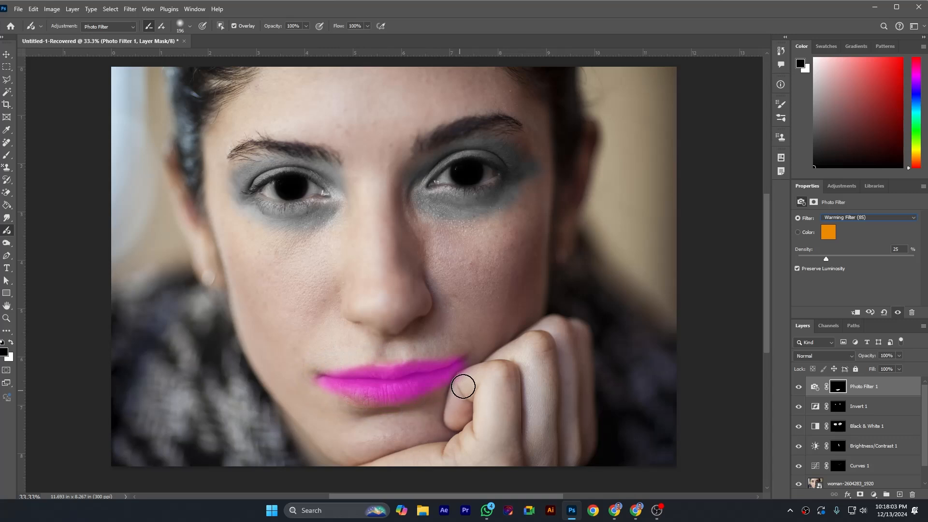
pyautogui.click(161, 27)
pyautogui.moveTo(379, 393); pyautogui.dragTo(335, 387)
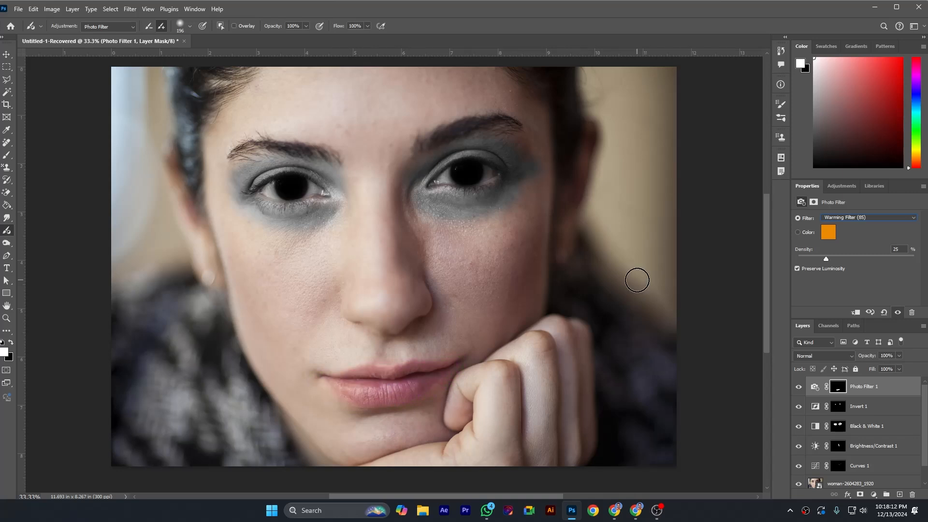